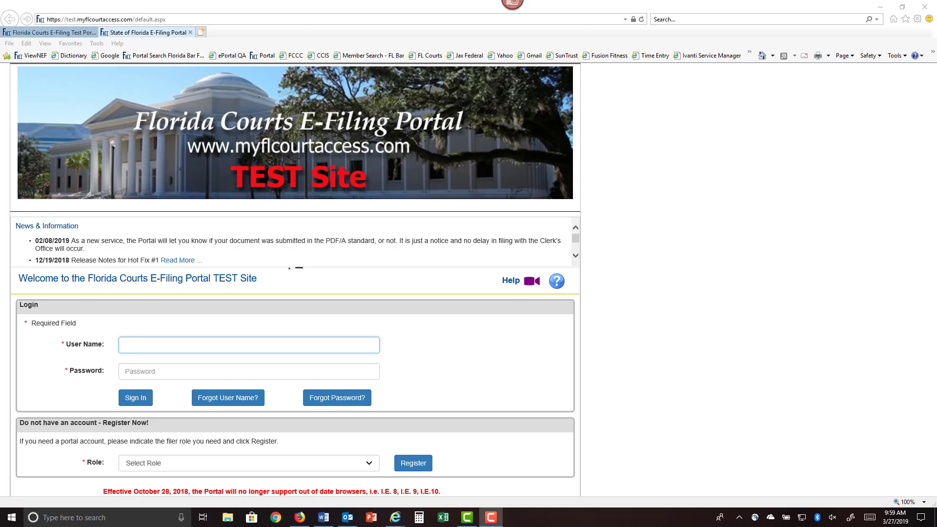
# Pick the saved 'clerk' user name from autocomplete so the clerk account credentials fill in
pyautogui.click(132, 344)
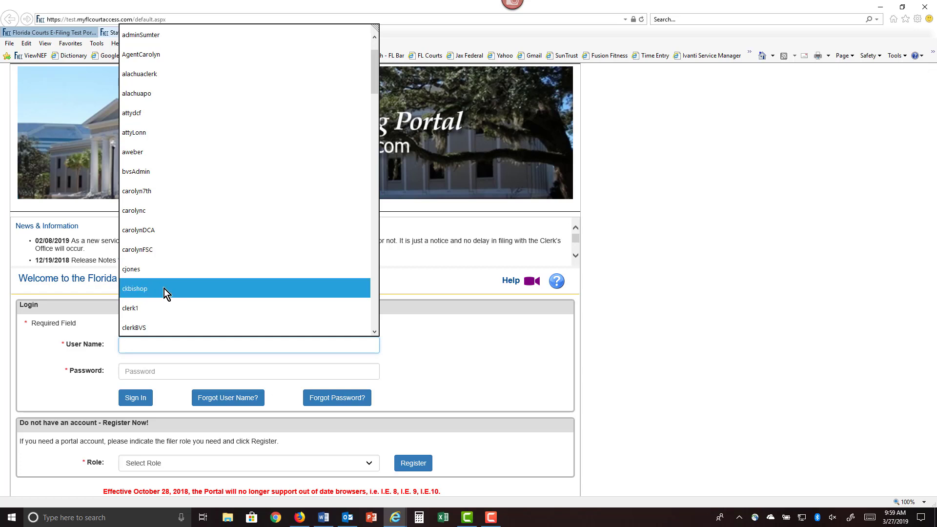
pyautogui.write('clerk')
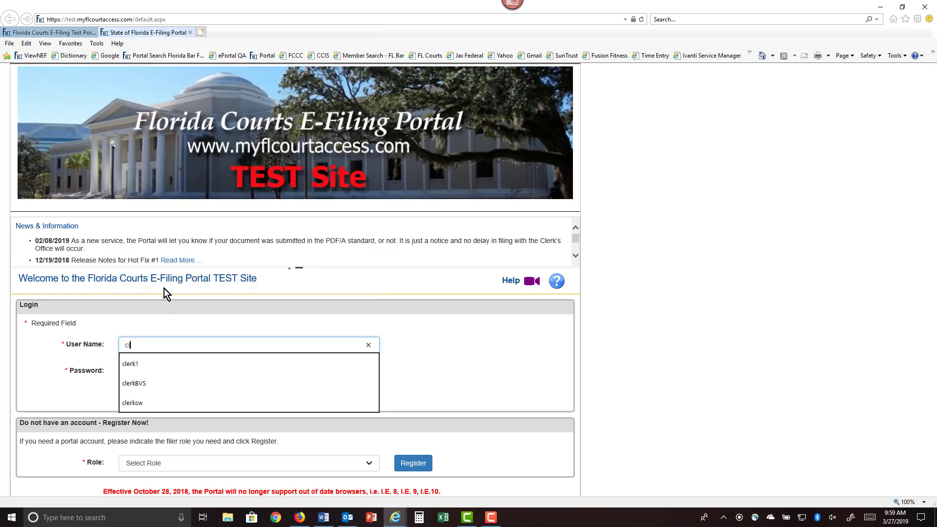
pyautogui.click(133, 411)
# Sign in as clerk and start a Submit ROA filing from Clerk Filing Options
pyautogui.click(134, 404)
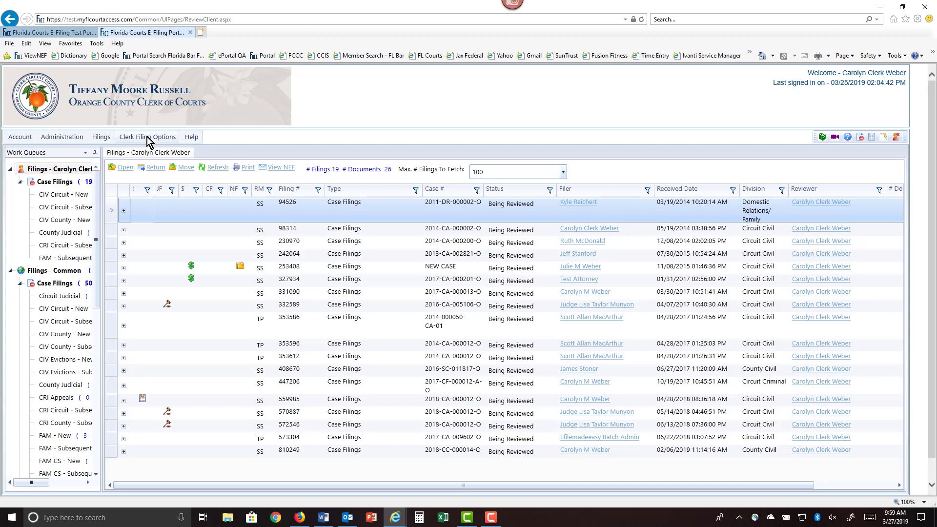
pyautogui.click(147, 137)
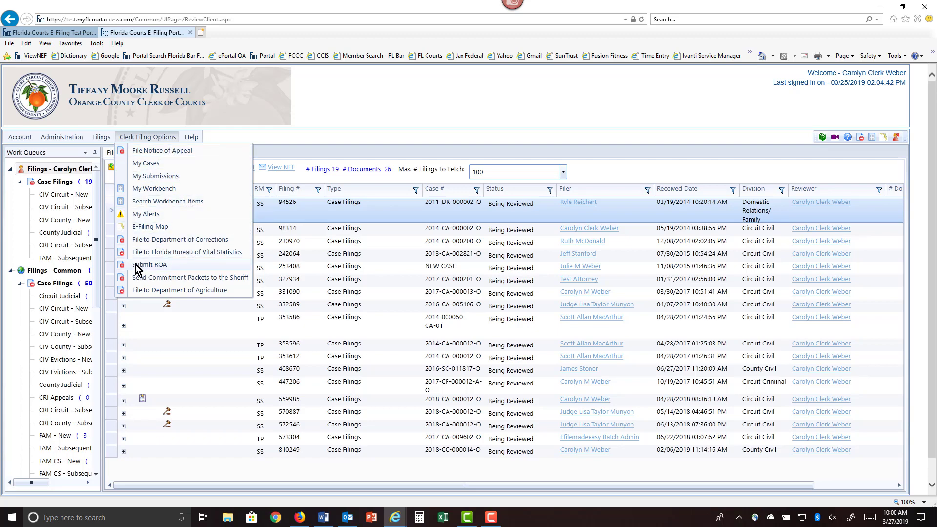
pyautogui.click(160, 268)
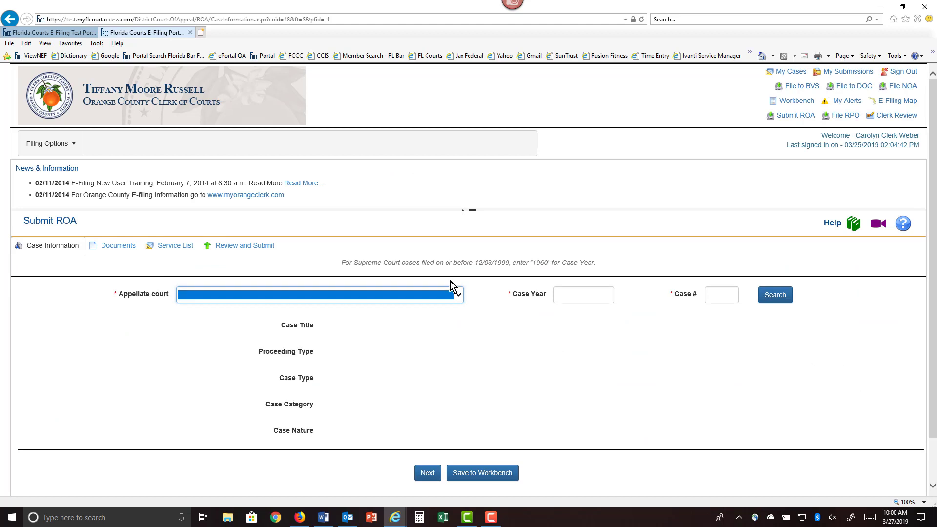
# Look up First District Court of Appeal case year 2016, case number 12
pyautogui.click(456, 296)
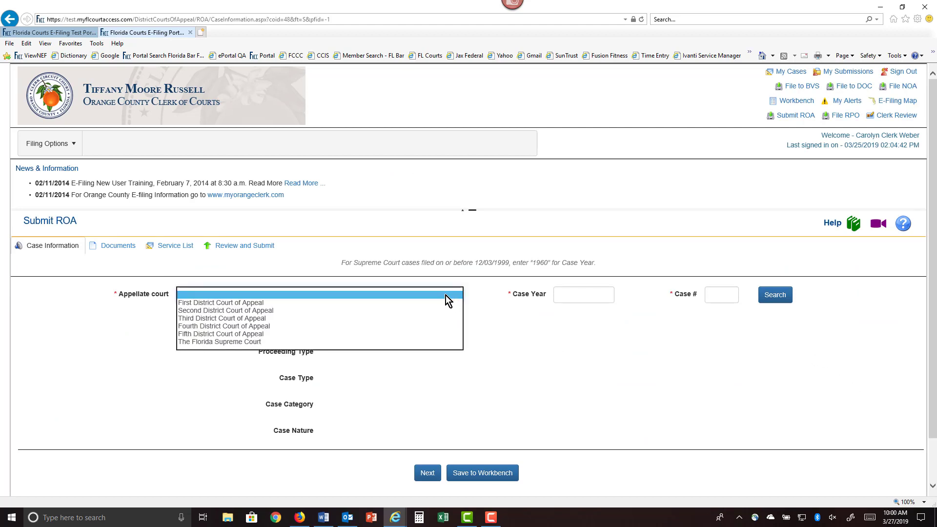
pyautogui.click(254, 303)
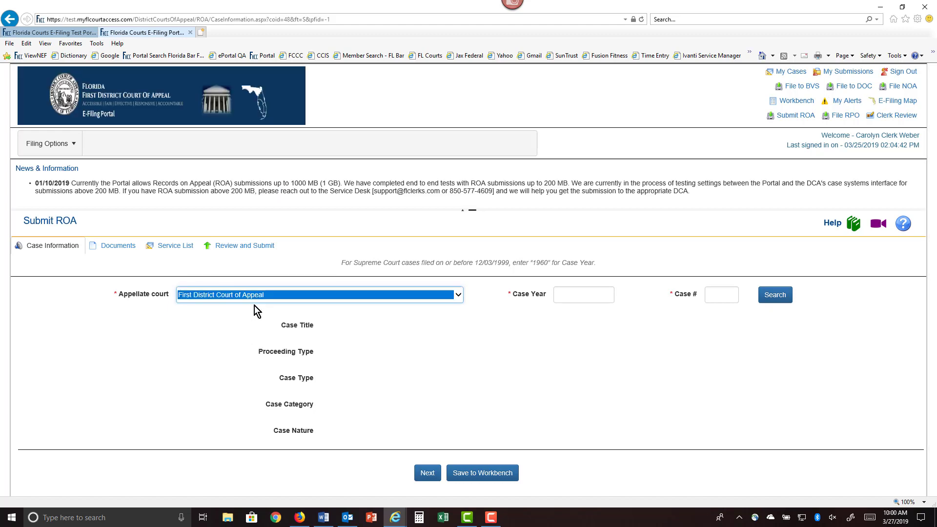
pyautogui.click(581, 299)
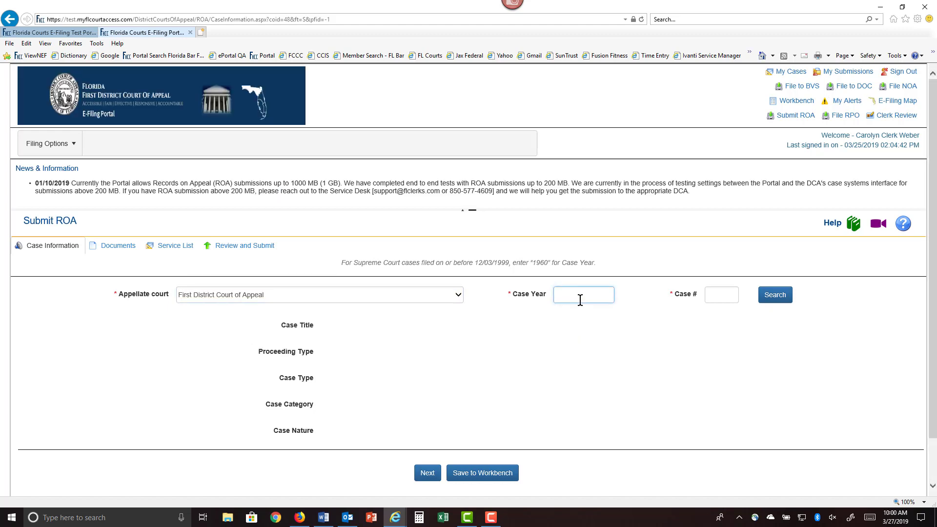
pyautogui.write('2016')
pyautogui.press('Tab')
pyautogui.write('12')
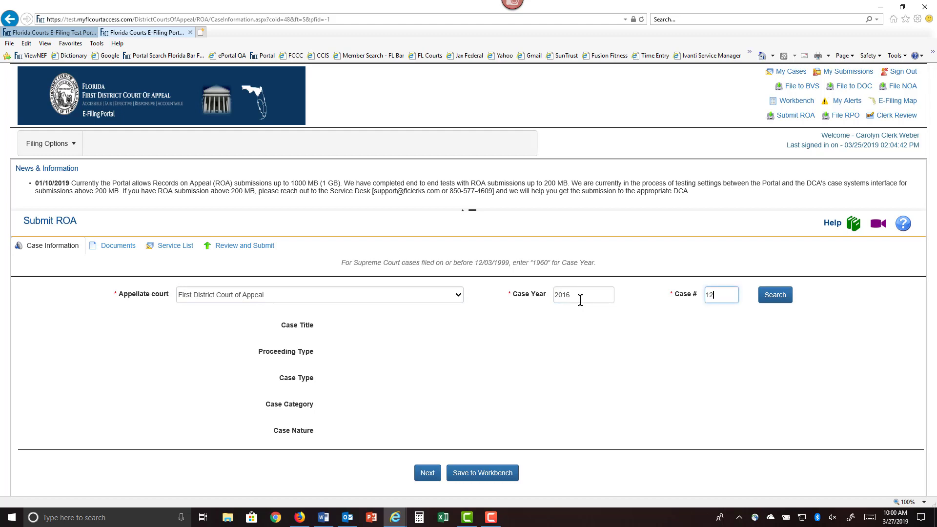
pyautogui.click(786, 297)
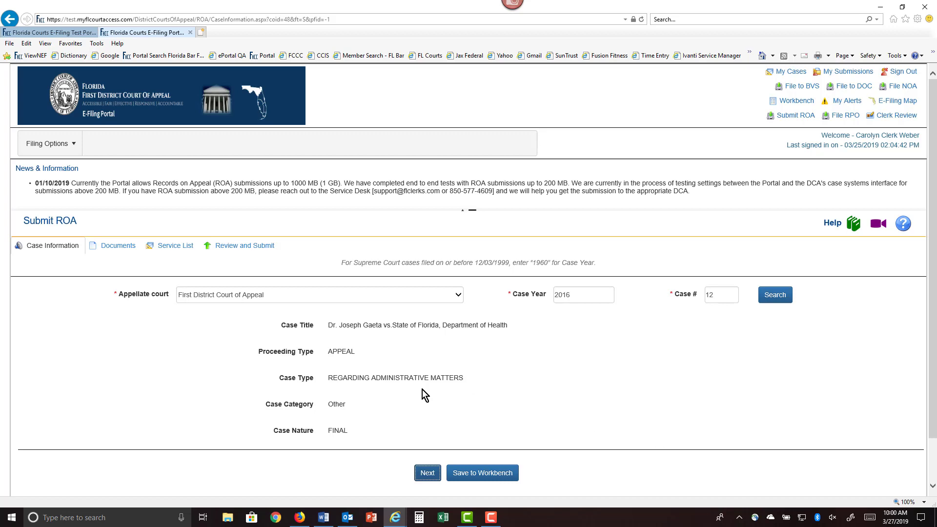
# Move to the documents step and add a document typed as Received Records
pyautogui.click(426, 472)
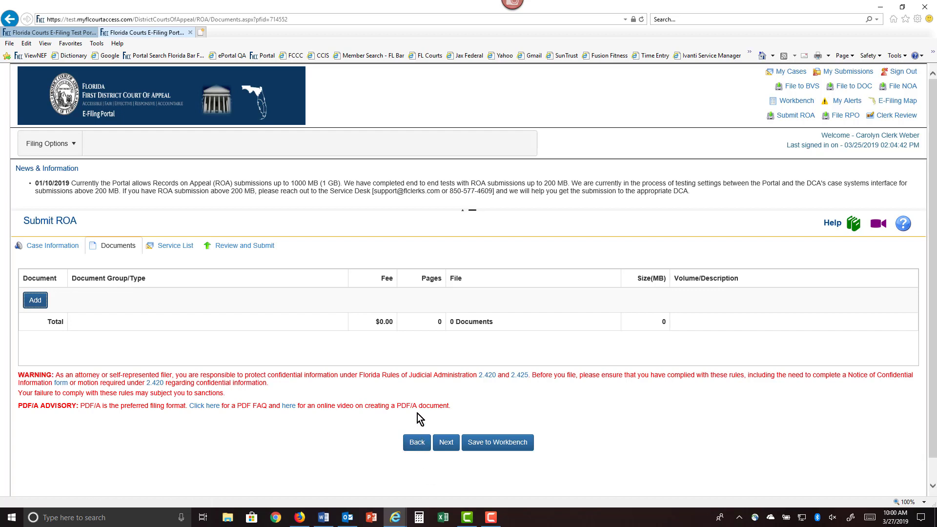
pyautogui.click(37, 303)
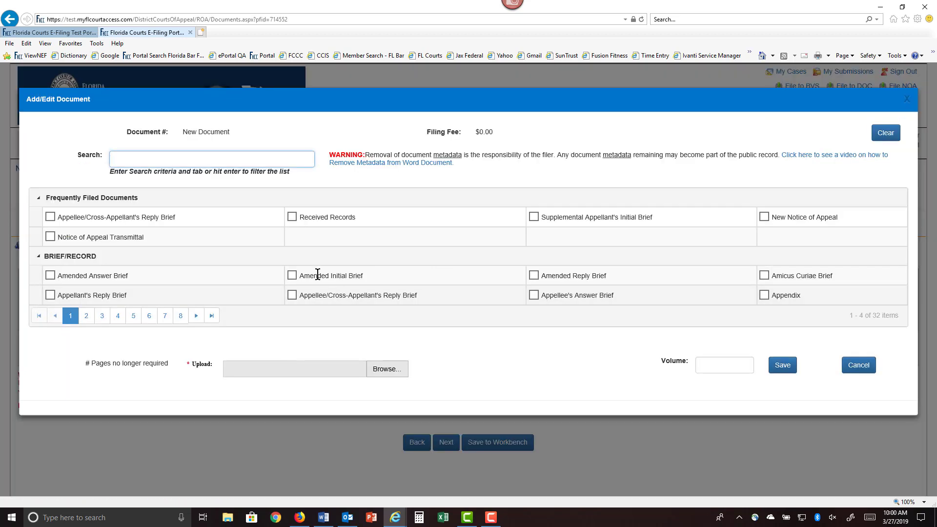
pyautogui.click(293, 217)
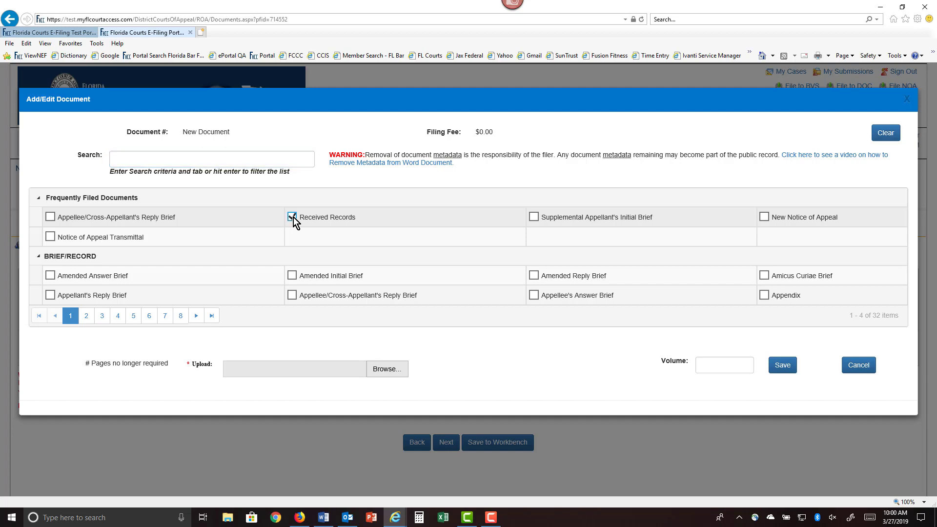
# Page through the document type list, including NOTICE types, then return to page 1
pyautogui.click(86, 316)
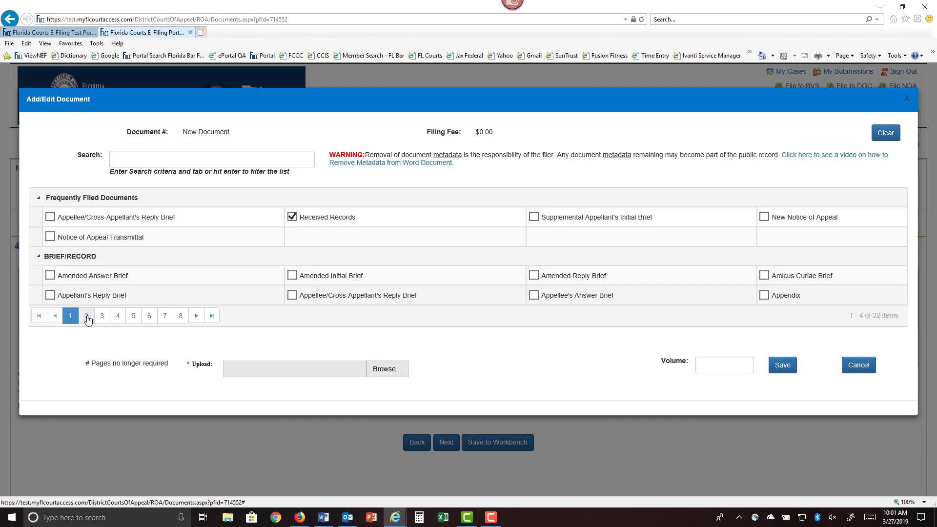
pyautogui.click(113, 317)
pyautogui.click(149, 297)
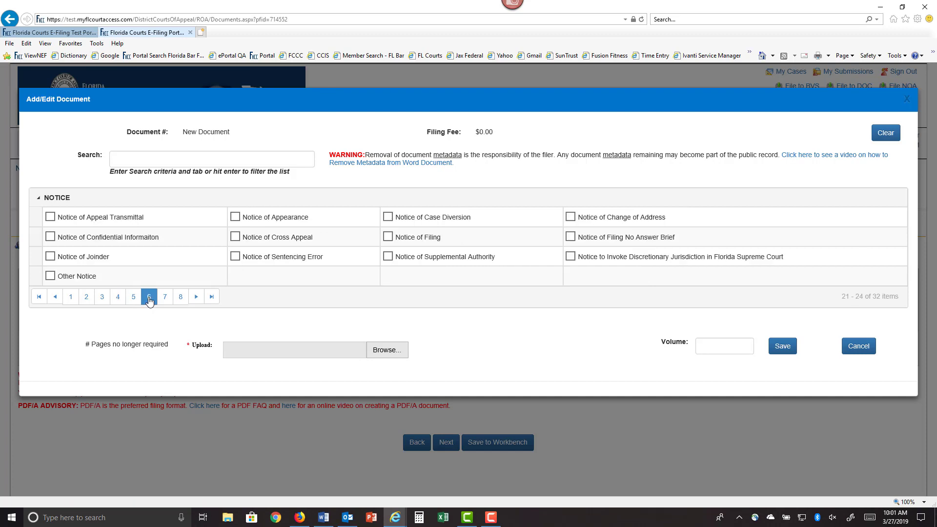
pyautogui.click(181, 297)
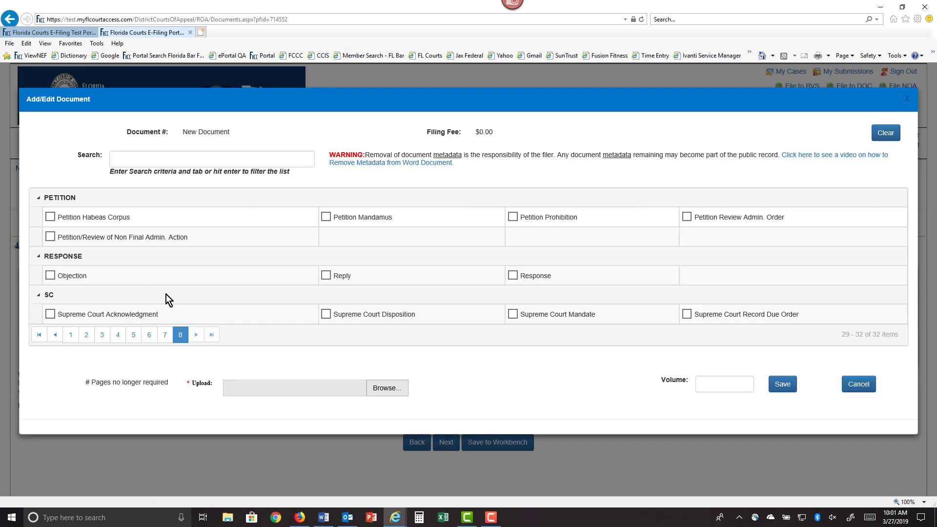
pyautogui.click(71, 335)
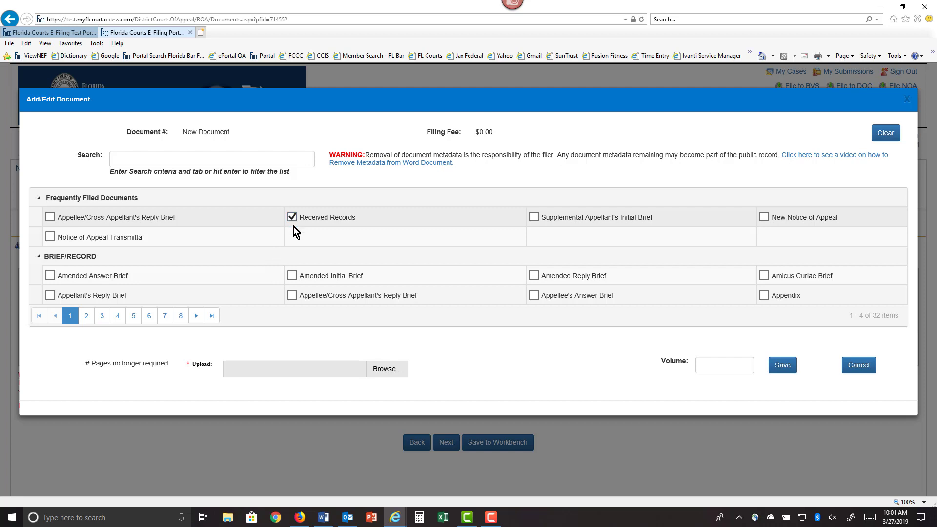
# Choose the 48MB file in the E_Filing_Test_Docs folder as the upload file
pyautogui.click(384, 372)
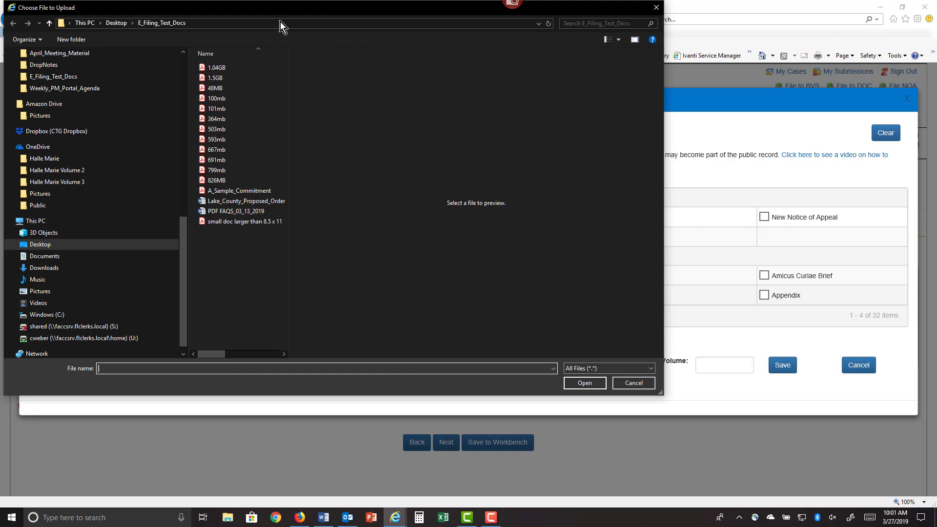
pyautogui.moveTo(261, 10); pyautogui.dragTo(281, 21)
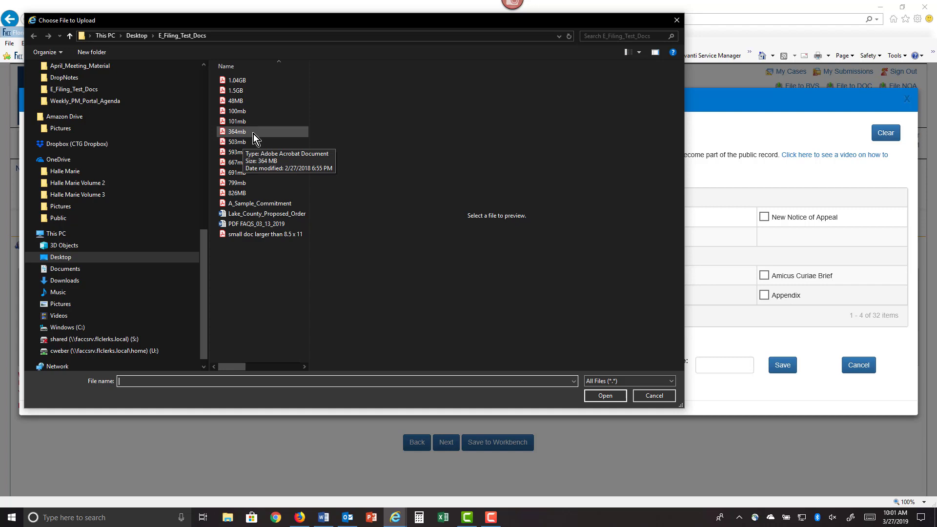
pyautogui.click(250, 100)
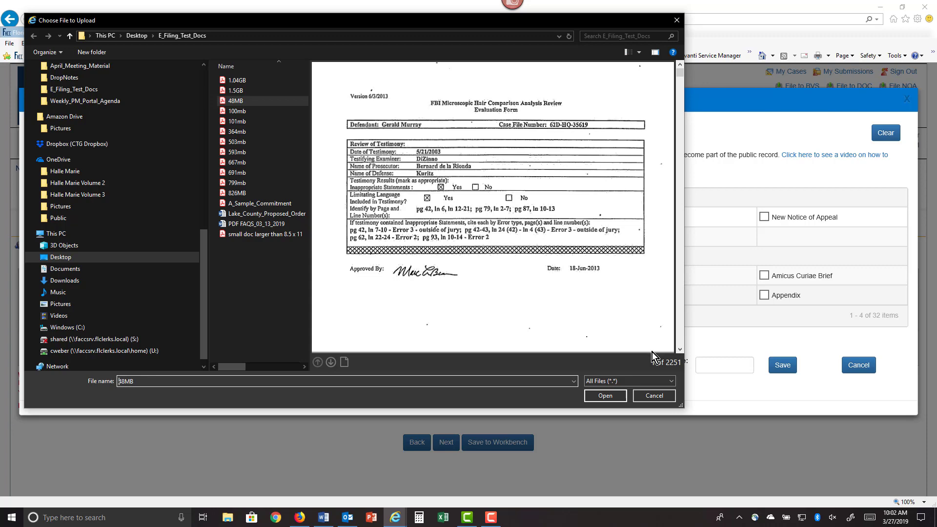
# Upload 48MB.pdf as the Received Records document (2251 pages, 48.01 MB, $0.00)
pyautogui.click(596, 397)
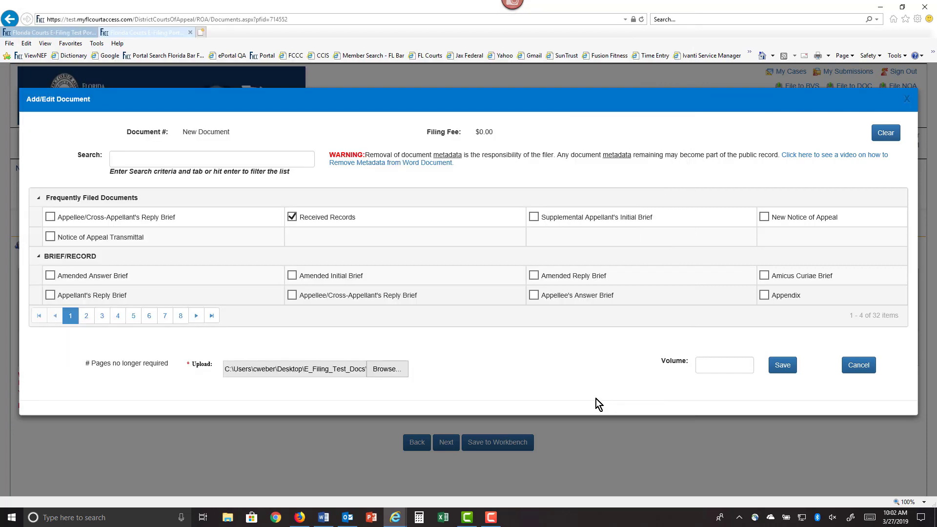
pyautogui.click(781, 367)
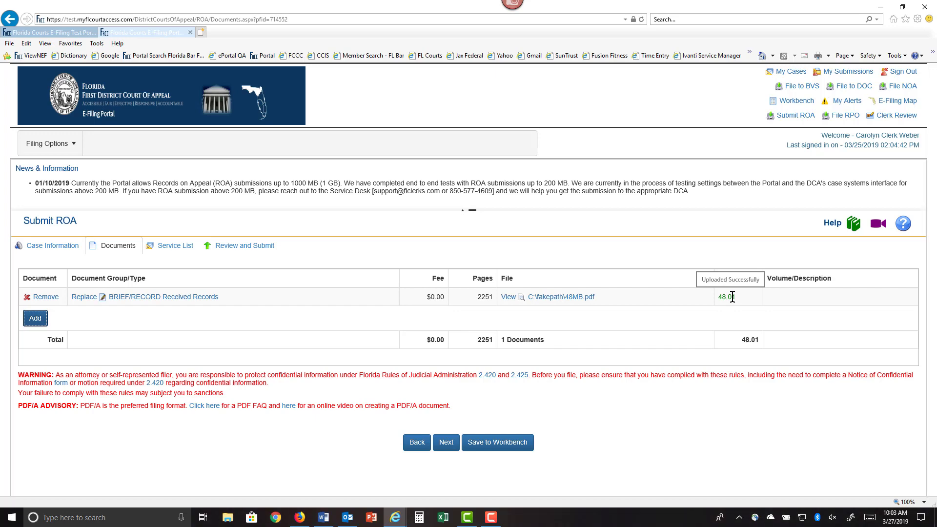
# On the Service List, tick Serve All? for electronic recipients and check added parties
pyautogui.click(445, 443)
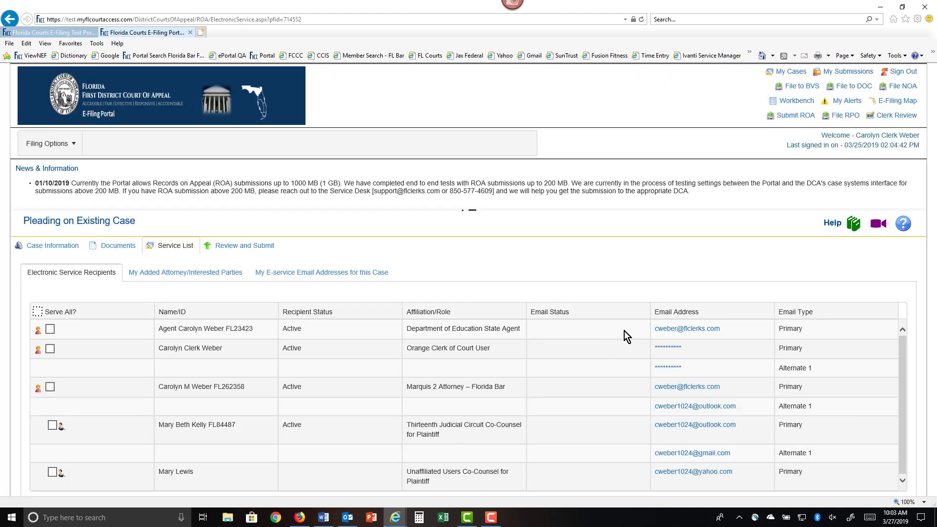
pyautogui.moveTo(933, 257); pyautogui.dragTo(934, 335)
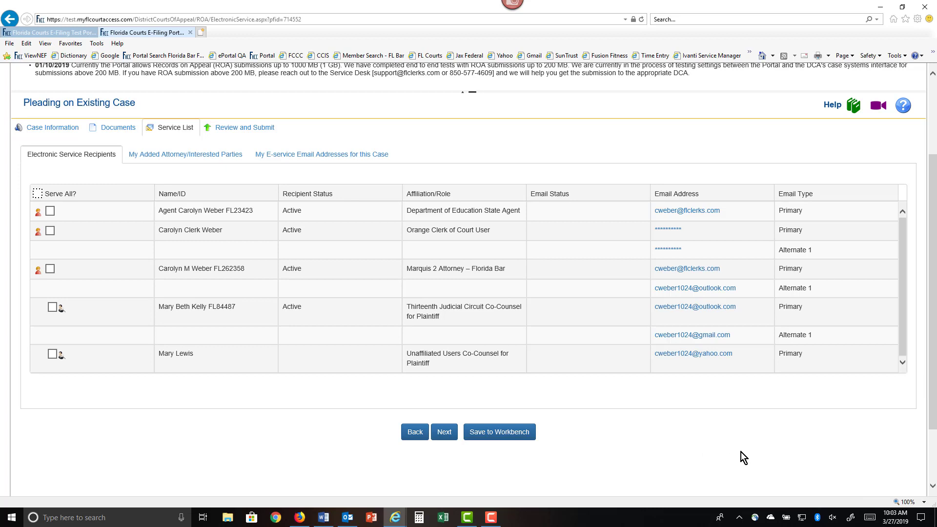
pyautogui.click(37, 194)
pyautogui.click(189, 155)
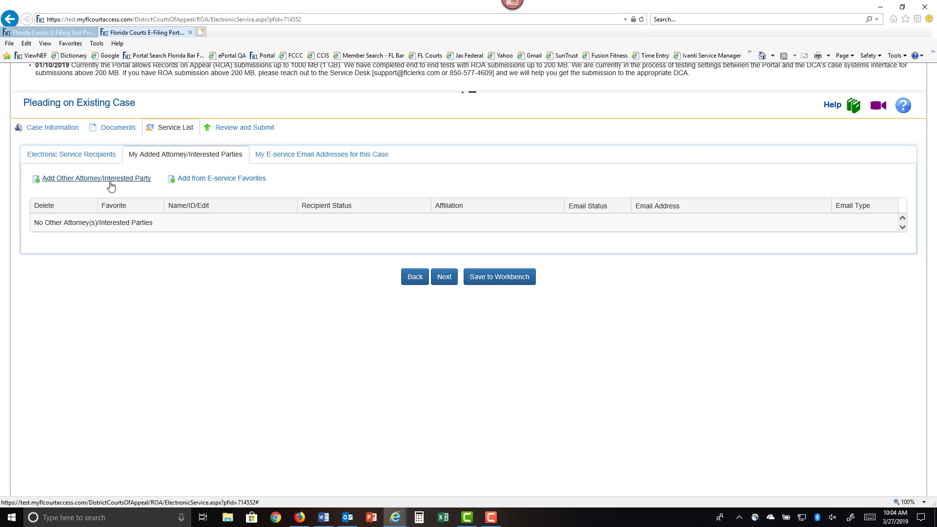
pyautogui.click(85, 155)
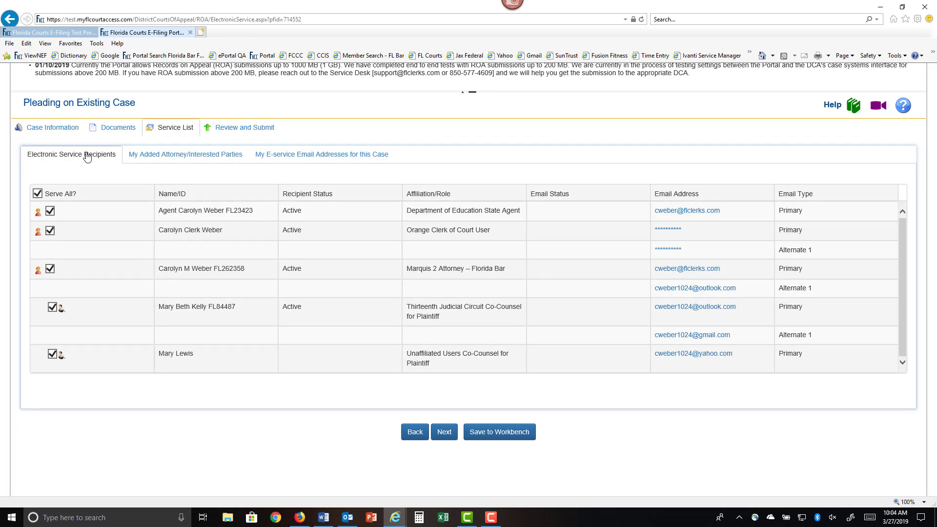
pyautogui.click(212, 156)
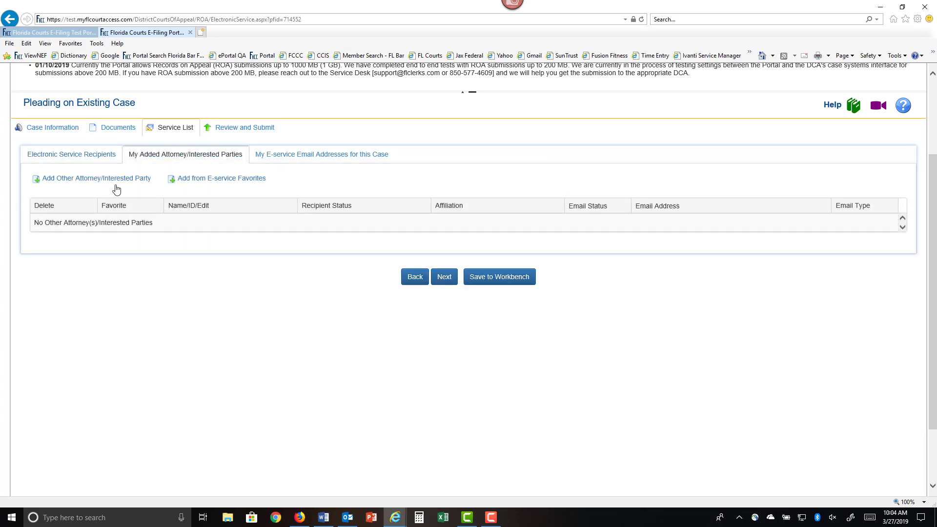
pyautogui.click(115, 179)
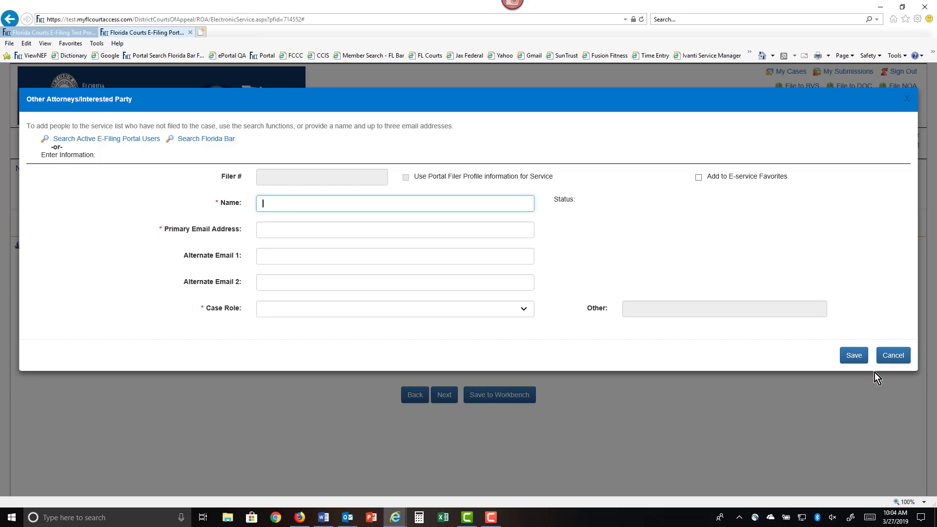
pyautogui.click(893, 356)
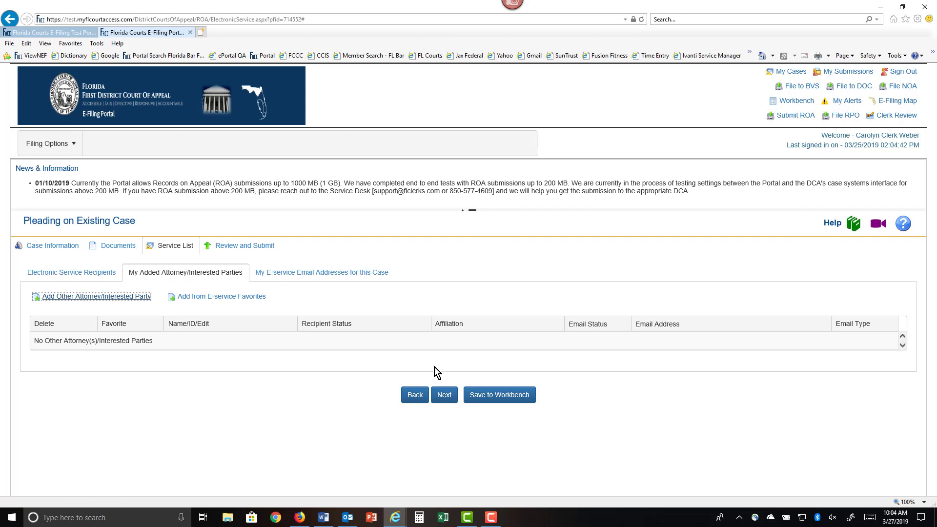
pyautogui.click(86, 271)
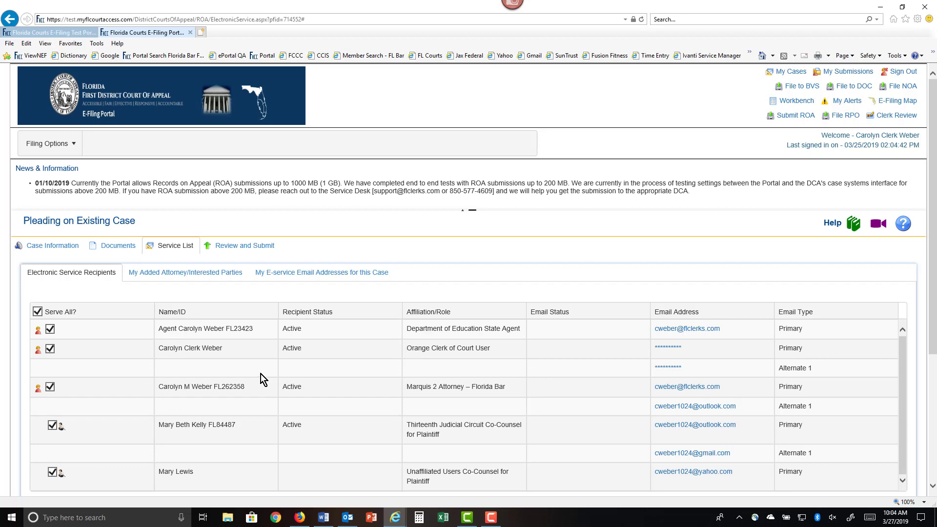
pyautogui.scroll(-3, 508, 309)
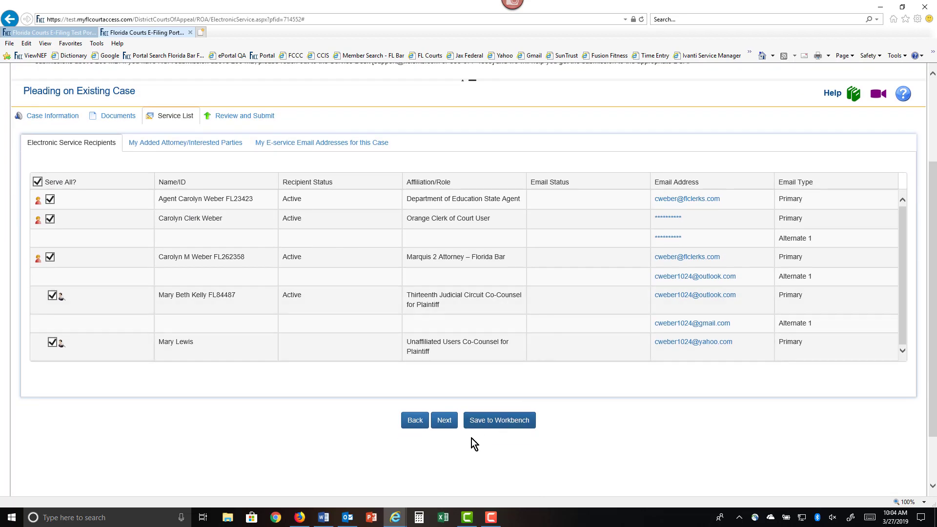
# Save the service list, review the filing for case 1D2016-12, and submit it
pyautogui.click(448, 422)
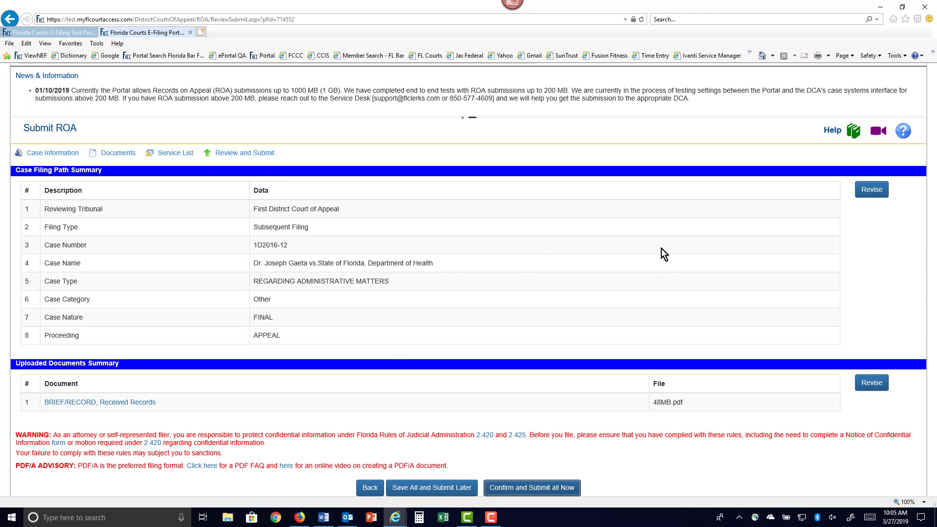
pyautogui.scroll(-1, 727, 234)
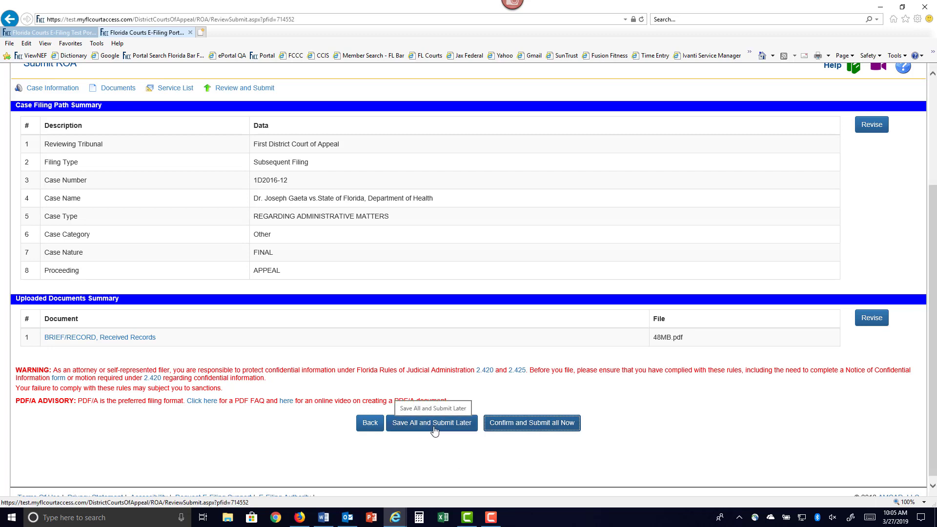
pyautogui.click(541, 428)
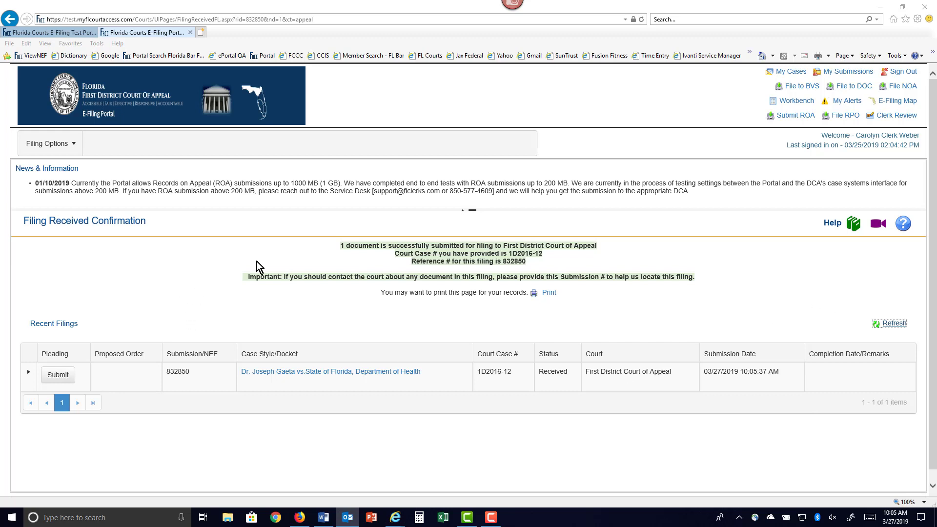
# Refresh the Recent Filings grid on the confirmation page
pyautogui.click(891, 322)
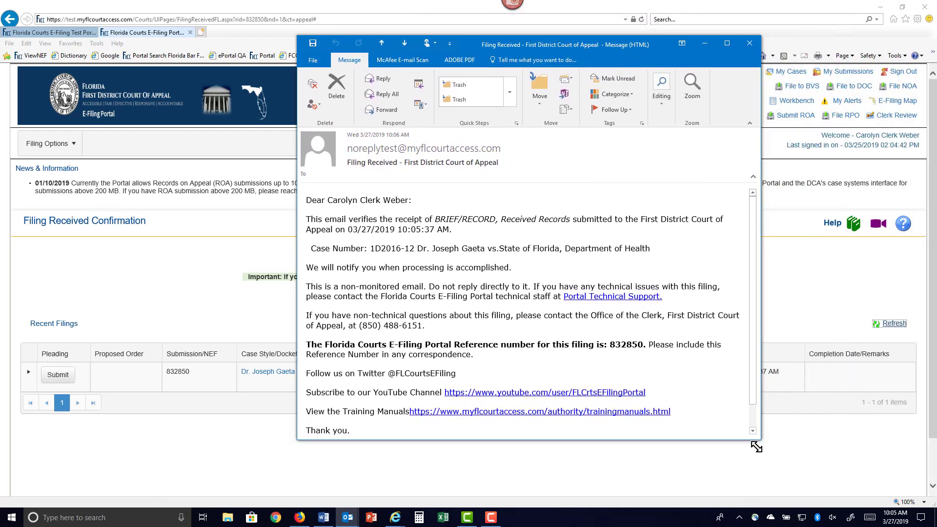
# Resize the Filing Received email window larger to read the full receipt
pyautogui.moveTo(760, 444); pyautogui.dragTo(873, 465)
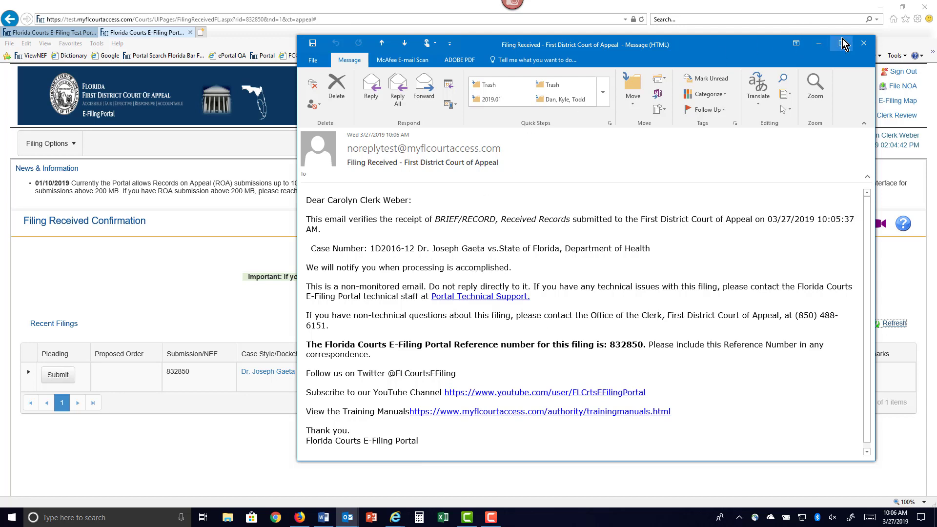
# Close the email receipt and list My Submissions without search options, showing 1D2016-12 as Validating Filing
pyautogui.click(864, 43)
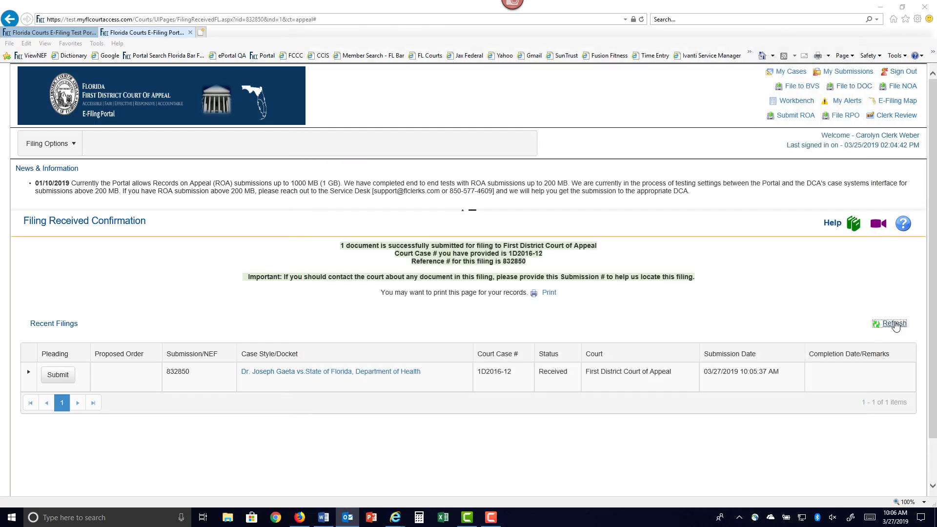
pyautogui.click(840, 72)
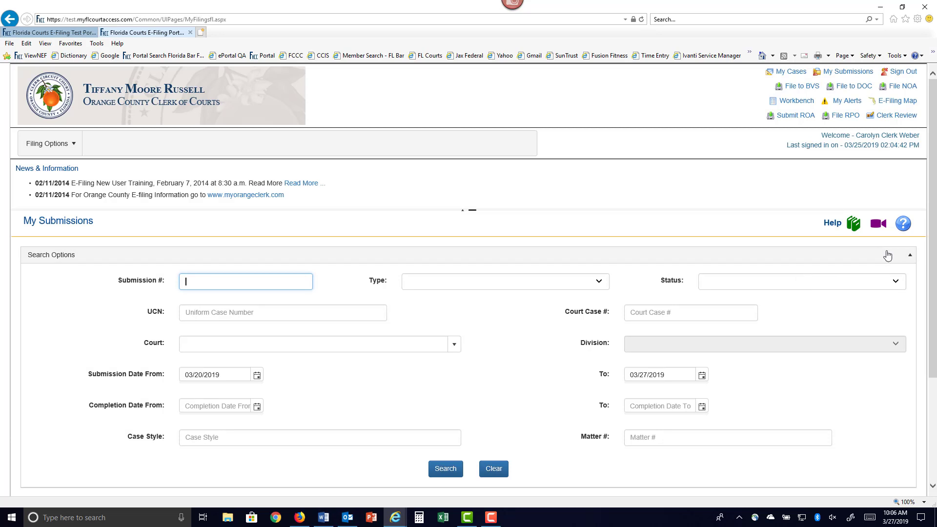
pyautogui.click(910, 257)
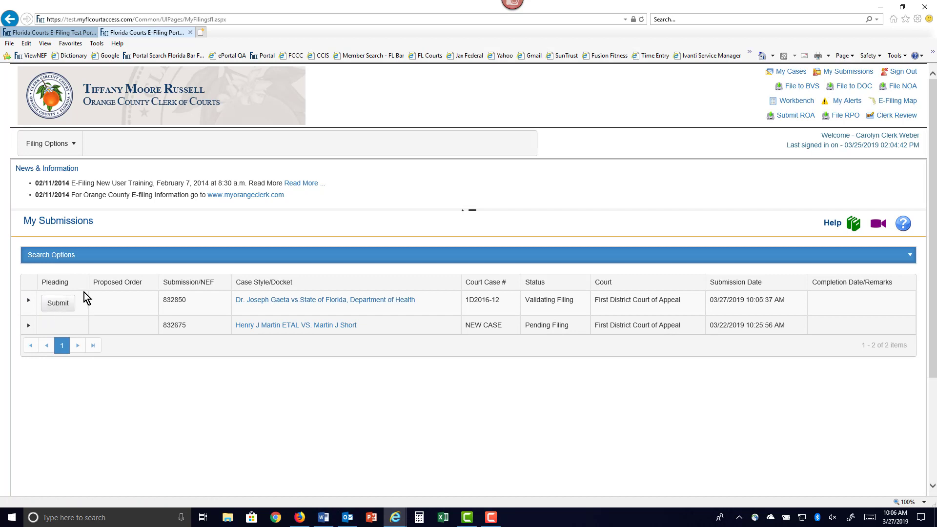
# Start a pleading on case 1D2016-12, reach its Documents step, then view the empty Workbench
pyautogui.click(57, 305)
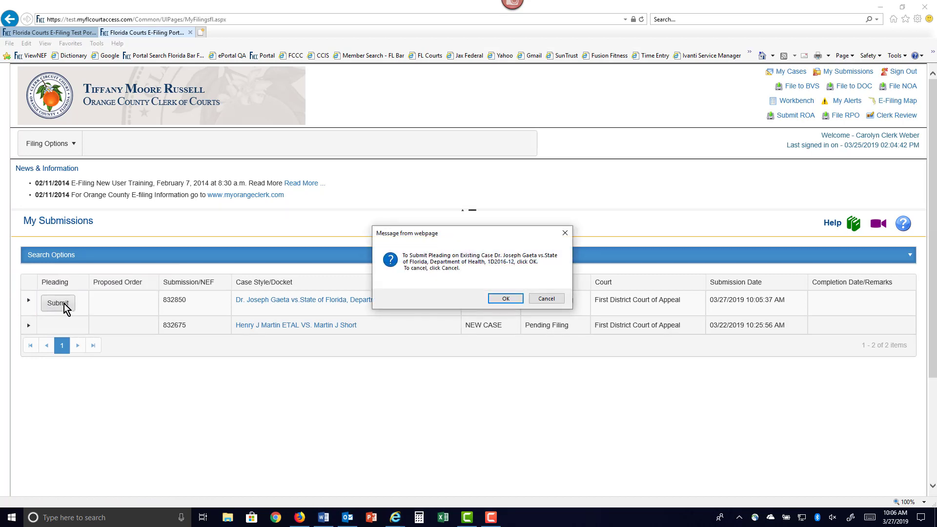
pyautogui.click(502, 298)
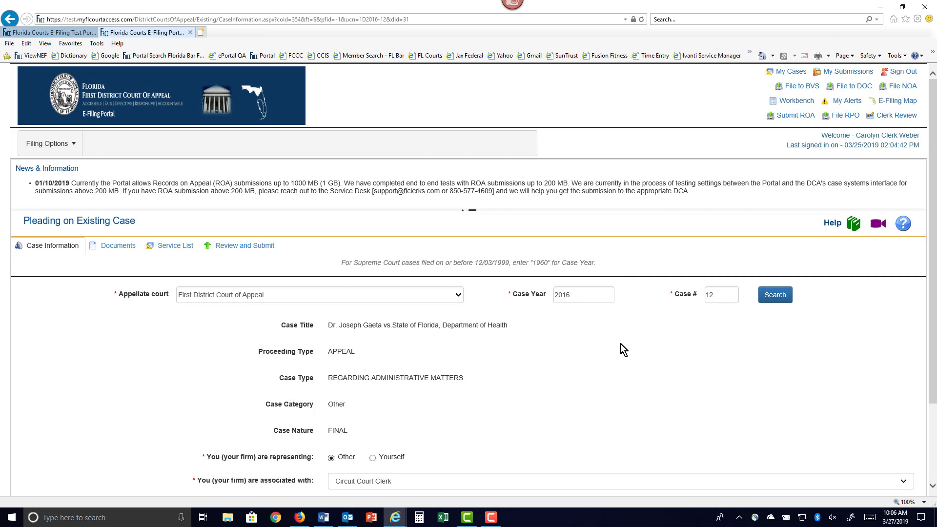
pyautogui.click(122, 246)
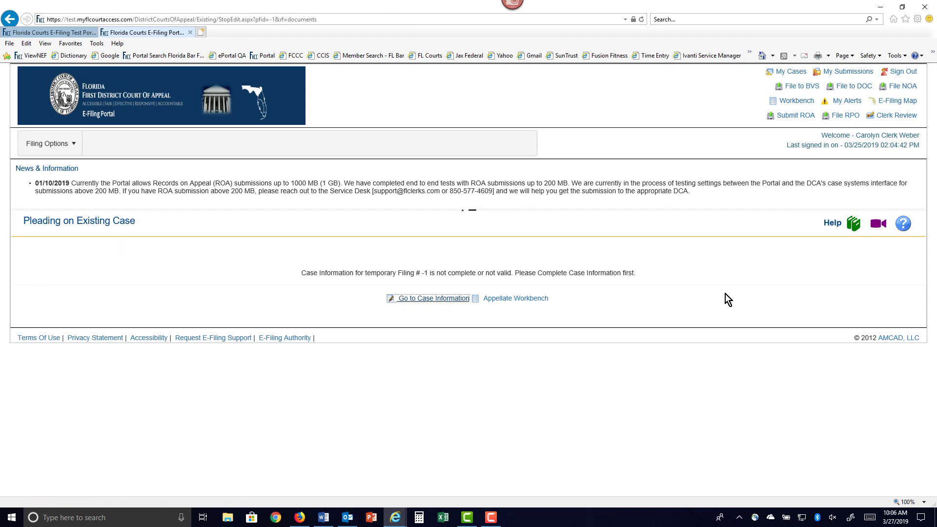
pyautogui.click(795, 102)
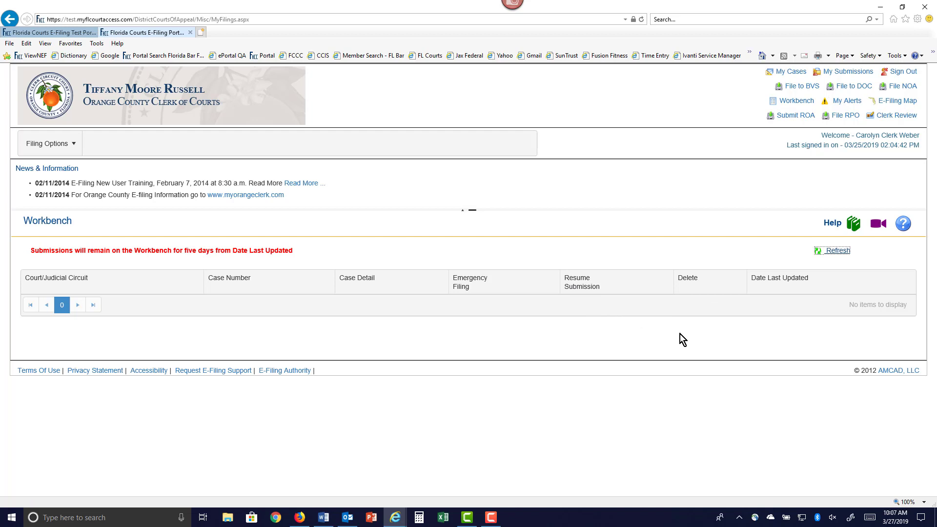
# Show the E-Filing Map down to the Appellate Court options, with First District Court of Appeal preselected
pyautogui.click(904, 101)
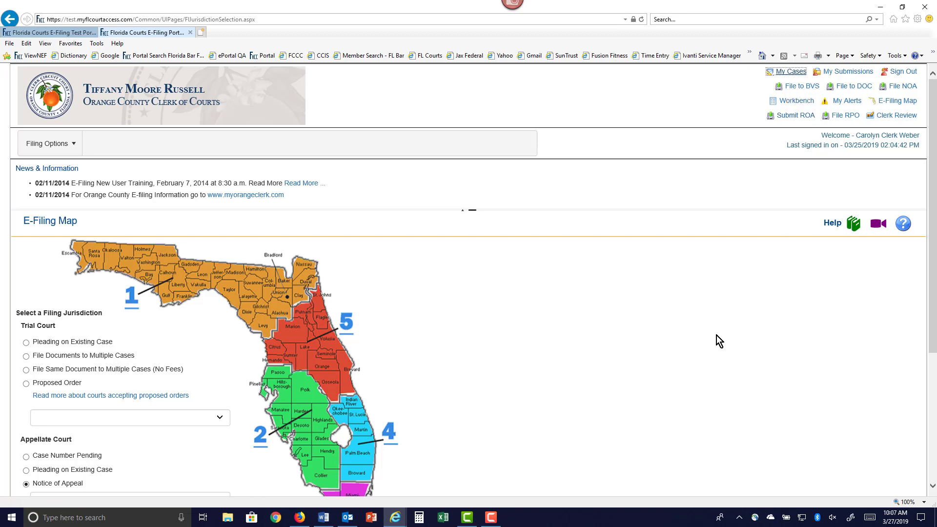
pyautogui.scroll(-2, 718, 331)
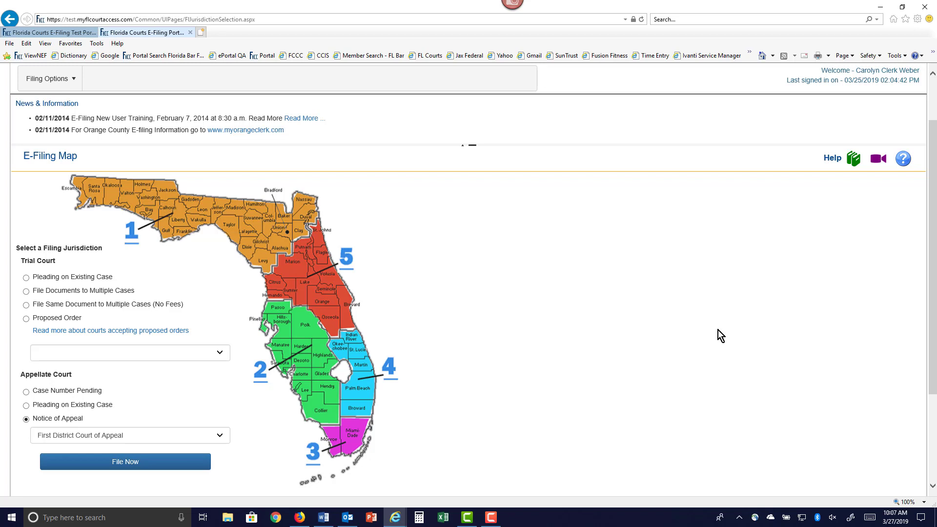